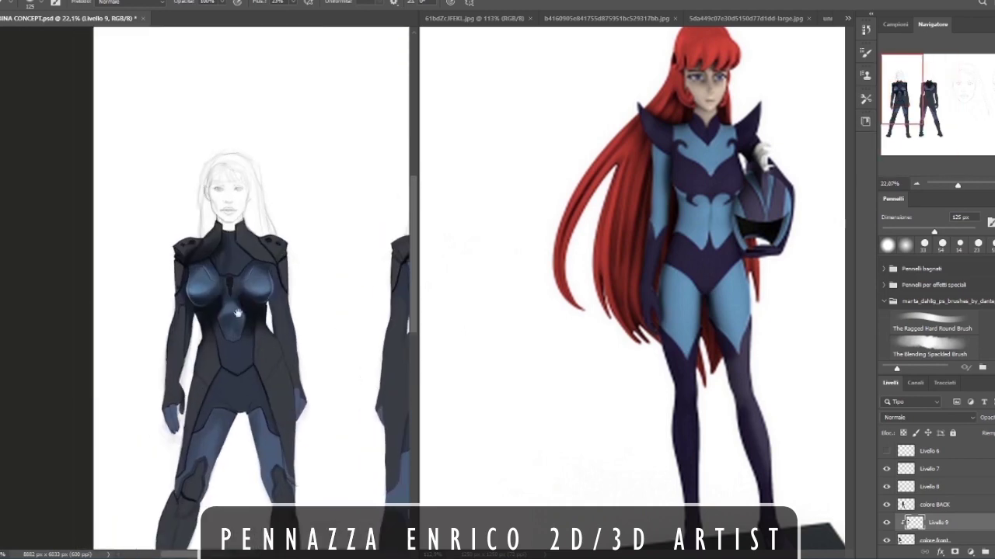
# Reduce the soft brush's size and shade the blue chest and torso panels of the front-view suit on Livello 9.
pyautogui.moveTo(191, 302); pyautogui.dragTo(226, 288)
pyautogui.rightClick(225, 286)
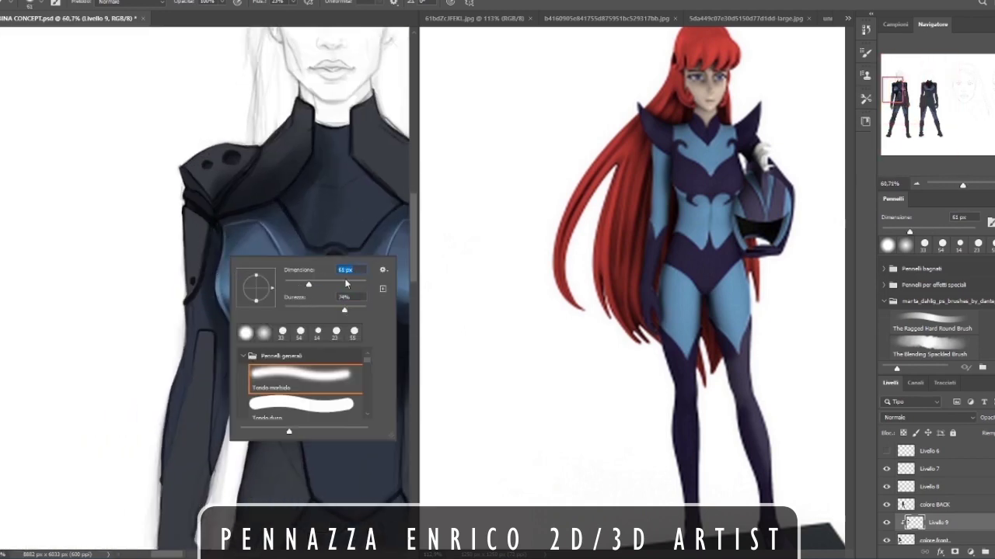
pyautogui.click(300, 284)
pyautogui.moveTo(216, 237)
pyautogui.mouseDown()
pyautogui.moveTo(210, 299)
pyautogui.moveTo(138, 278)
pyautogui.mouseUp()
pyautogui.moveTo(292, 323); pyautogui.dragTo(358, 319)
pyautogui.moveTo(236, 273); pyautogui.dragTo(233, 253)
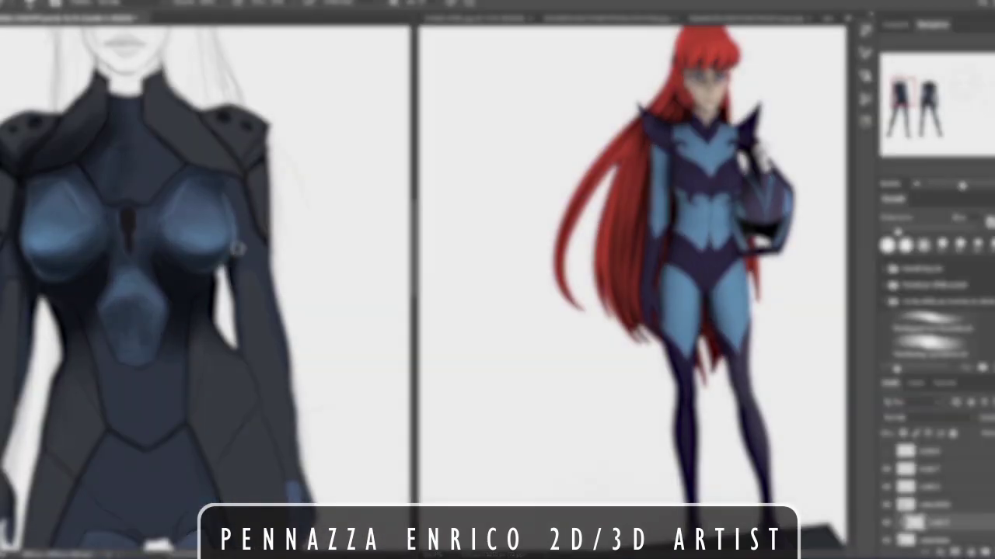
pyautogui.moveTo(238, 249); pyautogui.dragTo(136, 247)
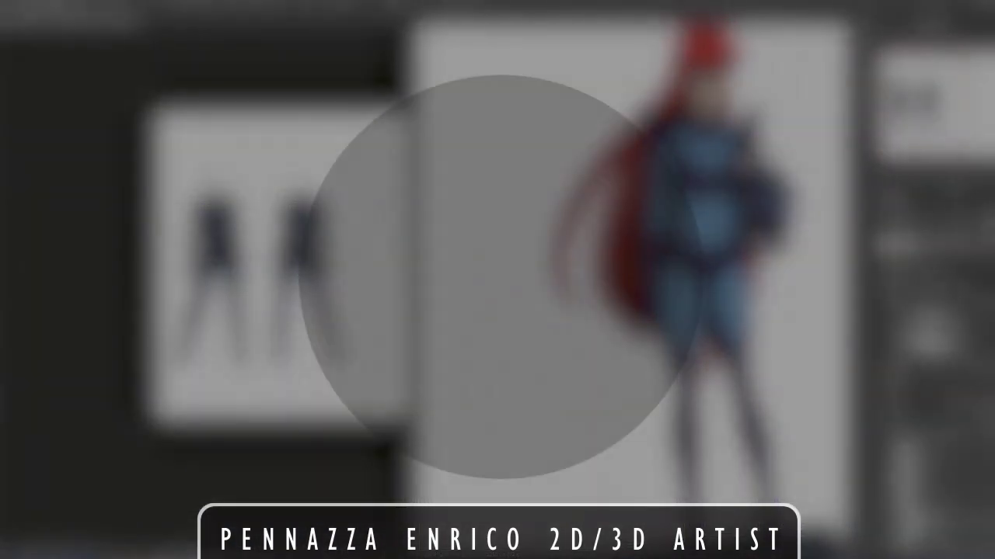
pyautogui.moveTo(218, 248); pyautogui.dragTo(268, 249)
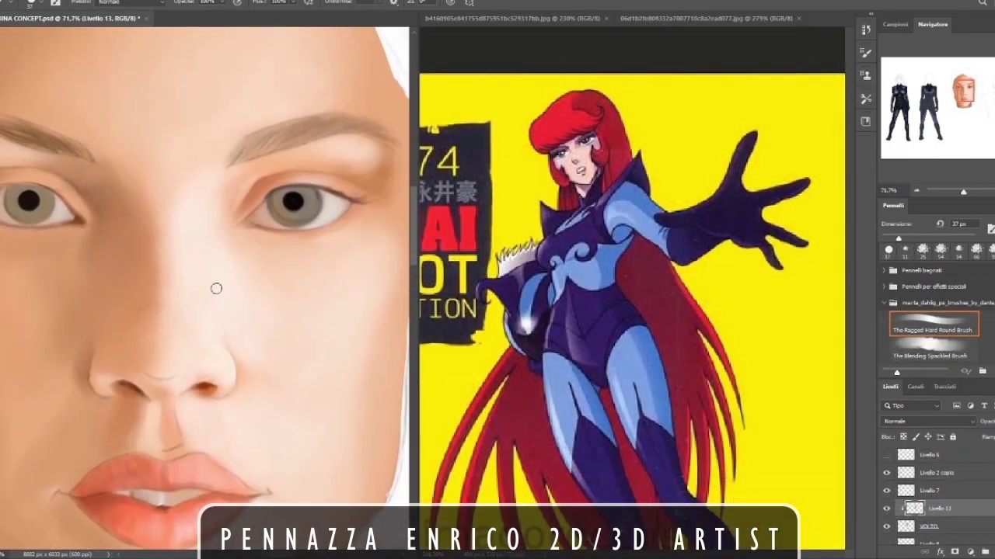
# Choose a very light skin tone as the foreground colour for painting the face highlights.
pyautogui.click(2, 341)
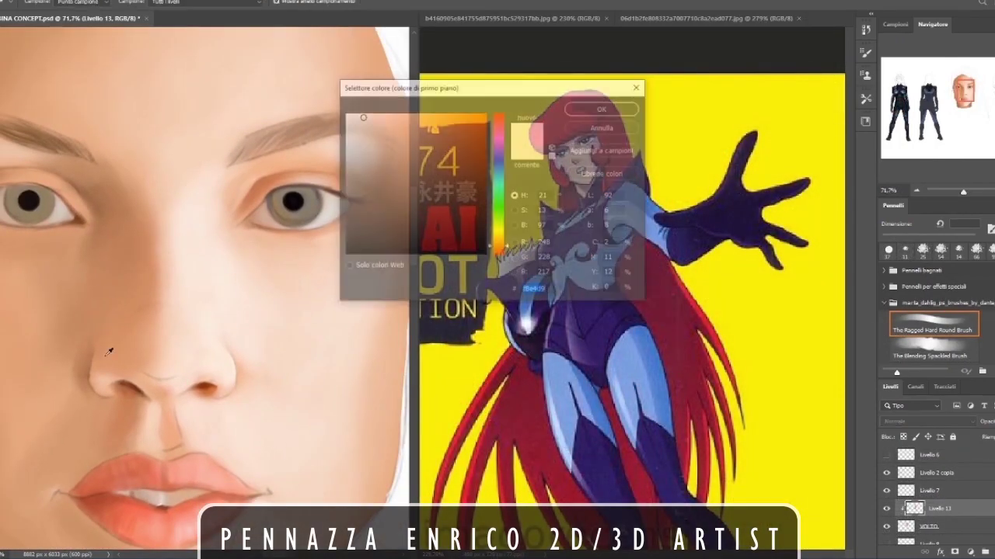
pyautogui.click(357, 114)
pyautogui.click(591, 108)
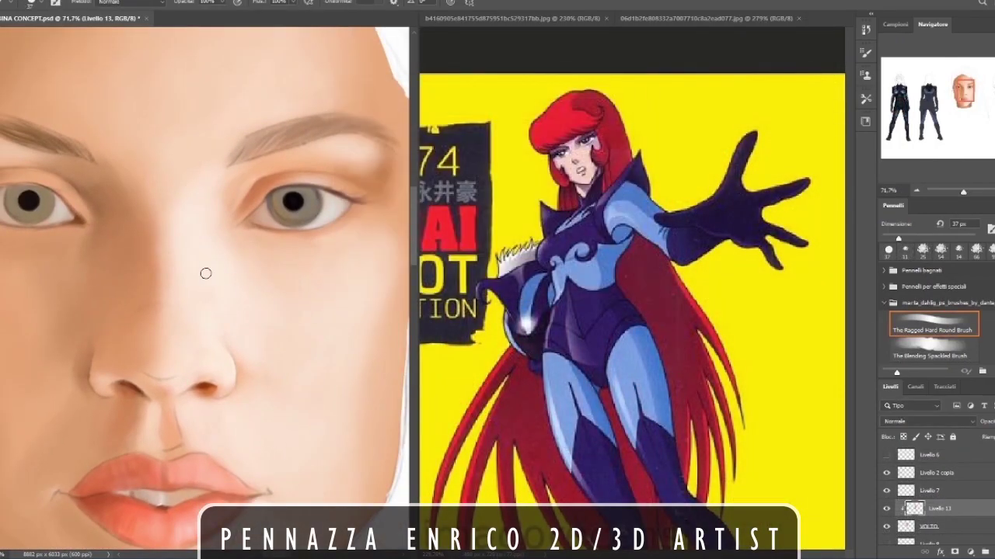
# Set the Ragged Hard Round Brush to 89 px and paint the lit cheek and jaw with sampled skin tones.
pyautogui.scroll(-2, 262, 302)
pyautogui.moveTo(257, 316); pyautogui.dragTo(240, 266)
pyautogui.rightClick(254, 299)
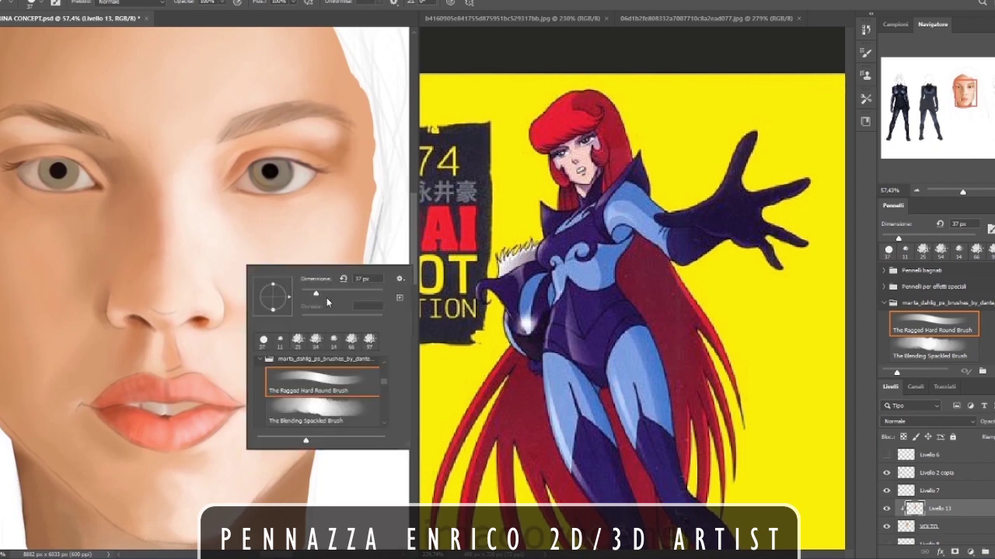
pyautogui.click(326, 298)
pyautogui.click(237, 248)
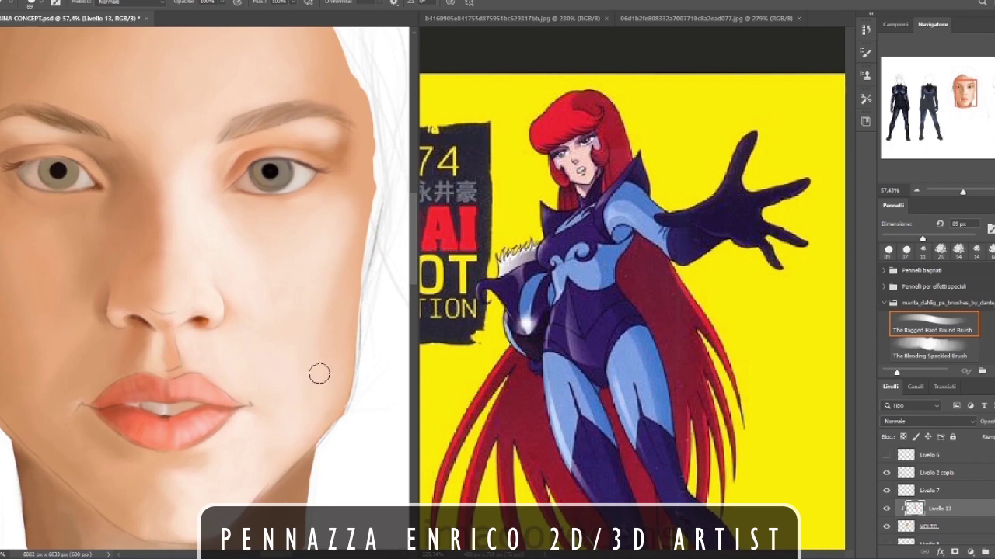
pyautogui.moveTo(318, 374); pyautogui.dragTo(310, 428)
pyautogui.keyDown('alt'); pyautogui.click(285, 363); pyautogui.keyUp('alt')
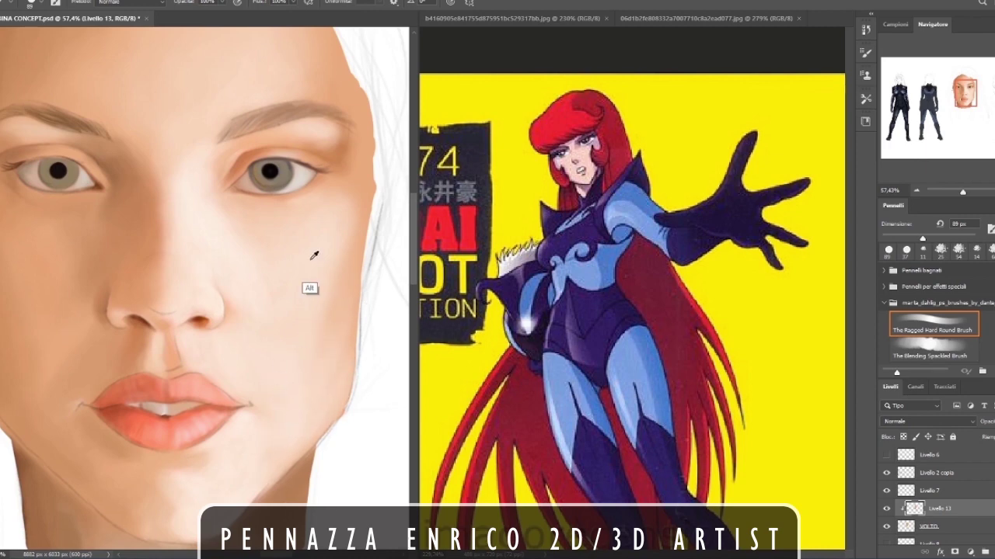
pyautogui.moveTo(250, 410)
pyautogui.mouseDown()
pyautogui.moveTo(175, 395)
pyautogui.moveTo(251, 422)
pyautogui.mouseUp()
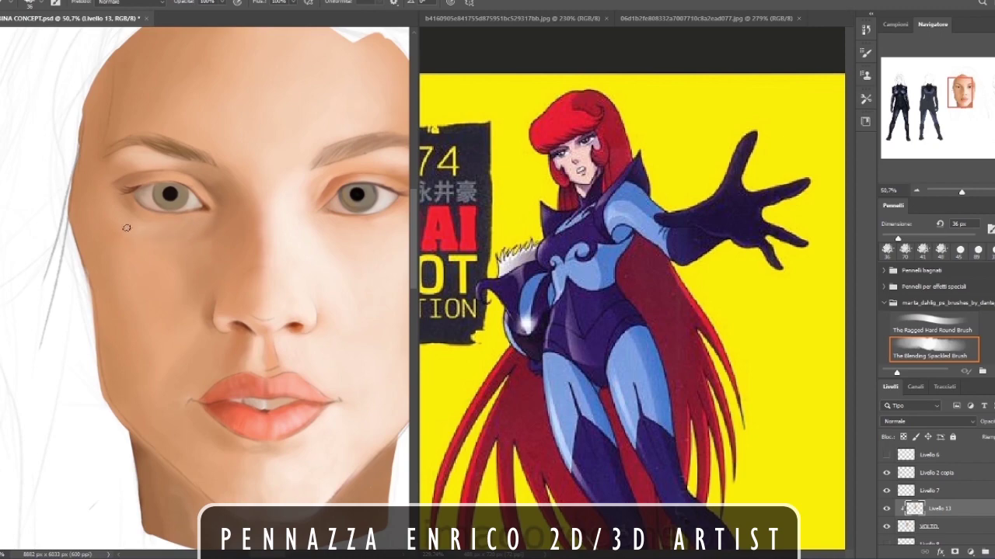
# Blend the skin shading around the shaded side's eye, cheek and mouth corner with The Blending Spackled Brush, using 12 px near the eye.
pyautogui.moveTo(213, 227)
pyautogui.mouseDown()
pyautogui.moveTo(133, 224)
pyautogui.moveTo(224, 230)
pyautogui.moveTo(253, 292)
pyautogui.mouseUp()
pyautogui.moveTo(184, 288); pyautogui.dragTo(272, 306)
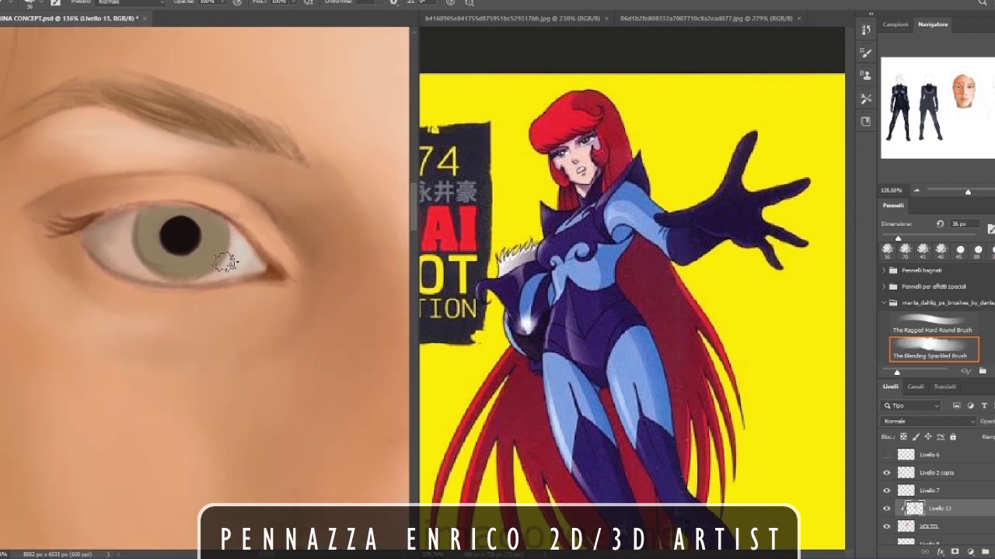
pyautogui.moveTo(224, 263)
pyautogui.mouseDown()
pyautogui.moveTo(289, 244)
pyautogui.moveTo(342, 244)
pyautogui.mouseUp()
pyautogui.rightClick(281, 212)
pyautogui.click(275, 205)
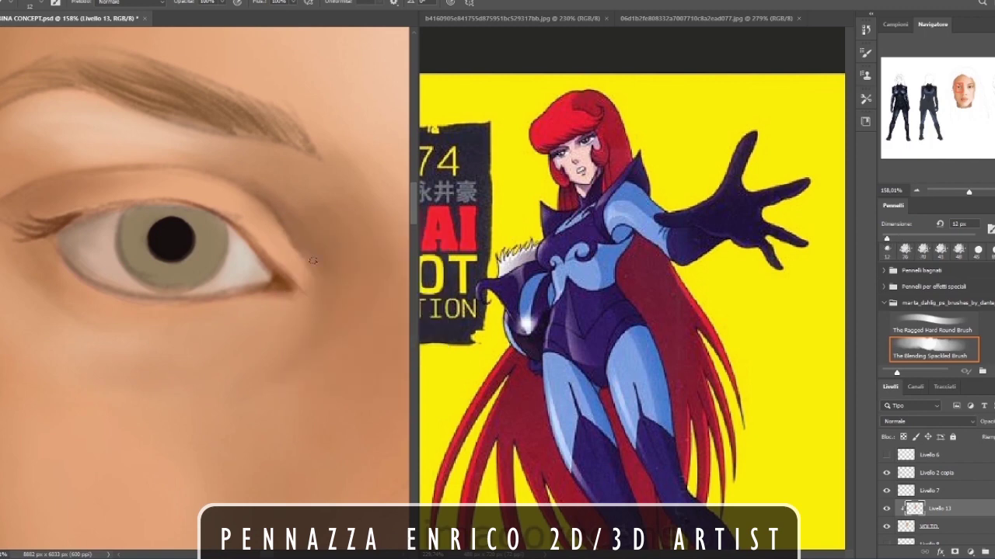
pyautogui.moveTo(192, 205); pyautogui.dragTo(233, 229)
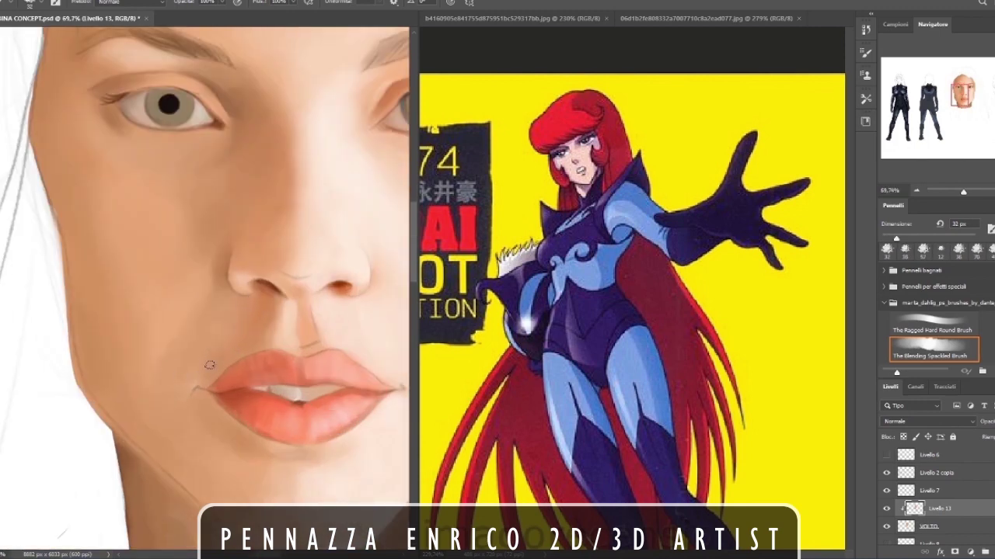
pyautogui.moveTo(195, 374); pyautogui.dragTo(220, 377)
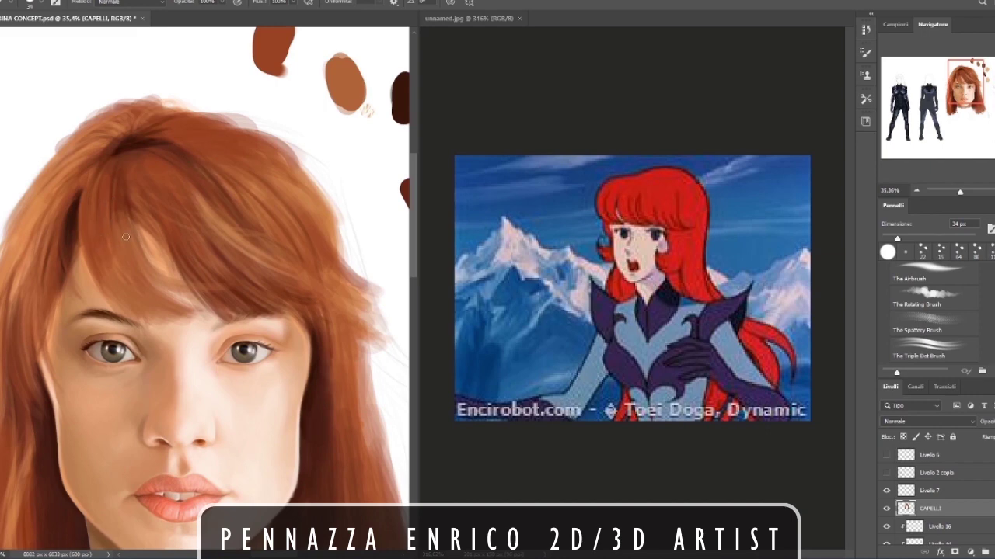
# Paint strands across the red fringe on the CAPELLI layer with The Triple Dot Brush at 44 px, sampling the hair colours.
pyautogui.moveTo(123, 251)
pyautogui.mouseDown()
pyautogui.moveTo(79, 191)
pyautogui.moveTo(205, 203)
pyautogui.mouseUp()
pyautogui.rightClick(146, 232)
pyautogui.click(206, 261)
pyautogui.click(120, 250)
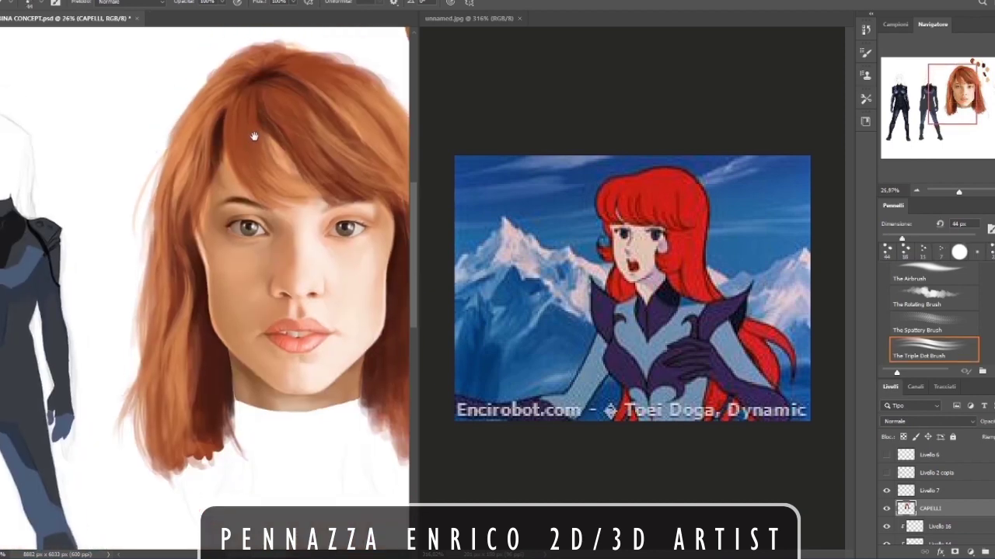
pyautogui.keyDown('alt'); pyautogui.click(313, 121); pyautogui.keyUp('alt')
pyautogui.scroll(-3, 254, 90)
pyautogui.scroll(3, 213, 93)
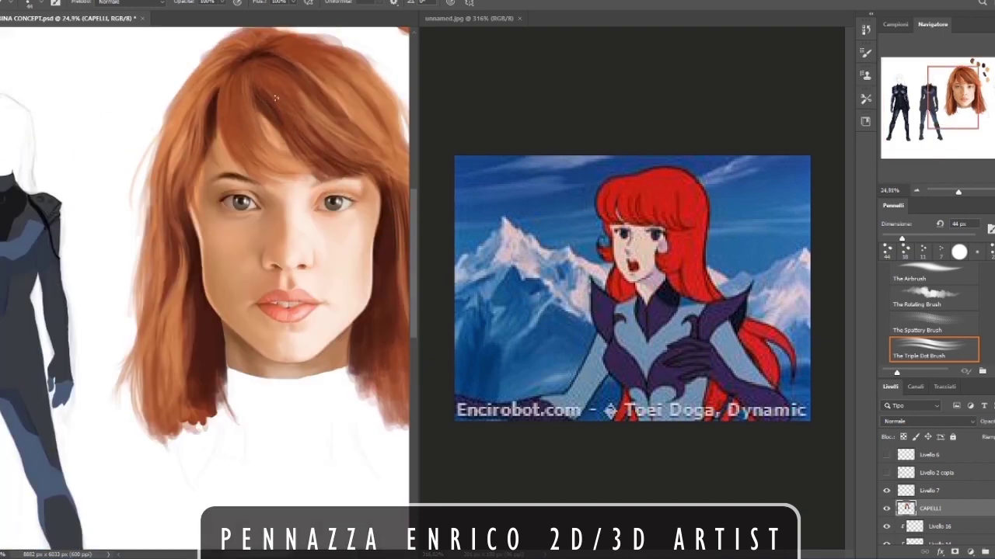
pyautogui.scroll(-3, 191, 97)
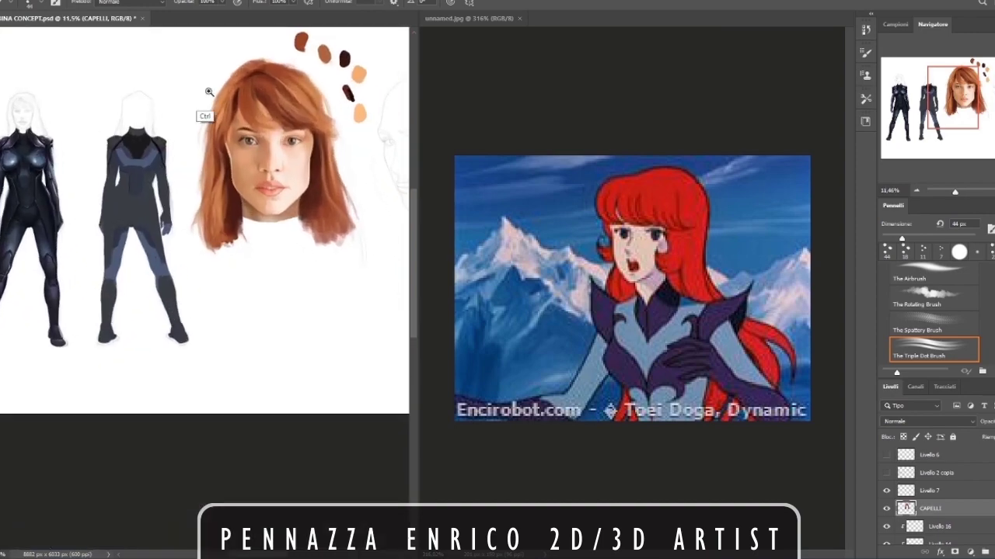
pyautogui.scroll(3, 230, 144)
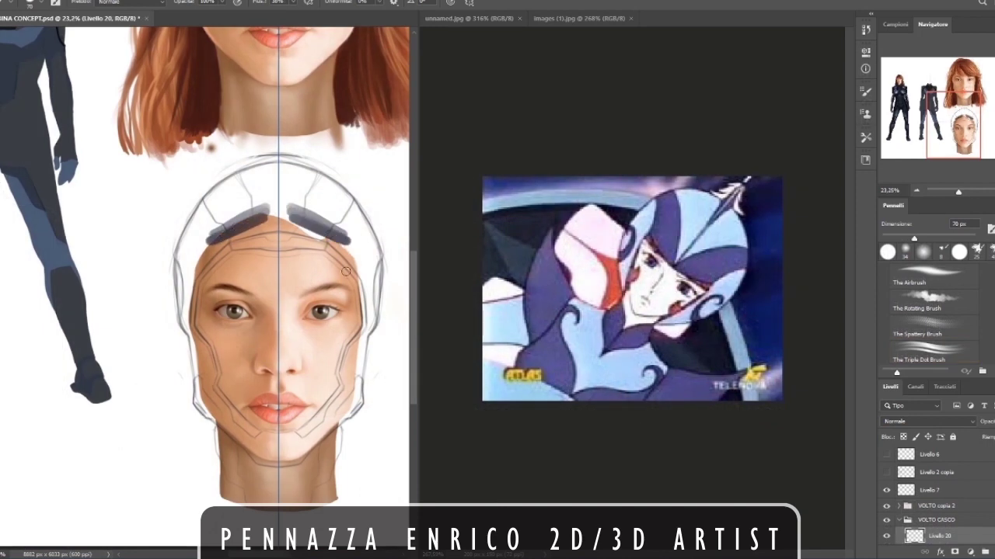
# Paint the dark blue base of the front-view helmet around the face on Livello 20, using vertical symmetry.
pyautogui.scroll(-2, 957, 494)
pyautogui.moveTo(957, 493); pyautogui.dragTo(959, 519)
pyautogui.scroll(3, 233, 212)
pyautogui.moveTo(273, 219)
pyautogui.mouseDown()
pyautogui.moveTo(210, 251)
pyautogui.moveTo(289, 240)
pyautogui.moveTo(190, 284)
pyautogui.moveTo(167, 206)
pyautogui.moveTo(181, 202)
pyautogui.moveTo(143, 280)
pyautogui.moveTo(190, 190)
pyautogui.moveTo(221, 163)
pyautogui.mouseUp()
pyautogui.moveTo(221, 164); pyautogui.dragTo(231, 158)
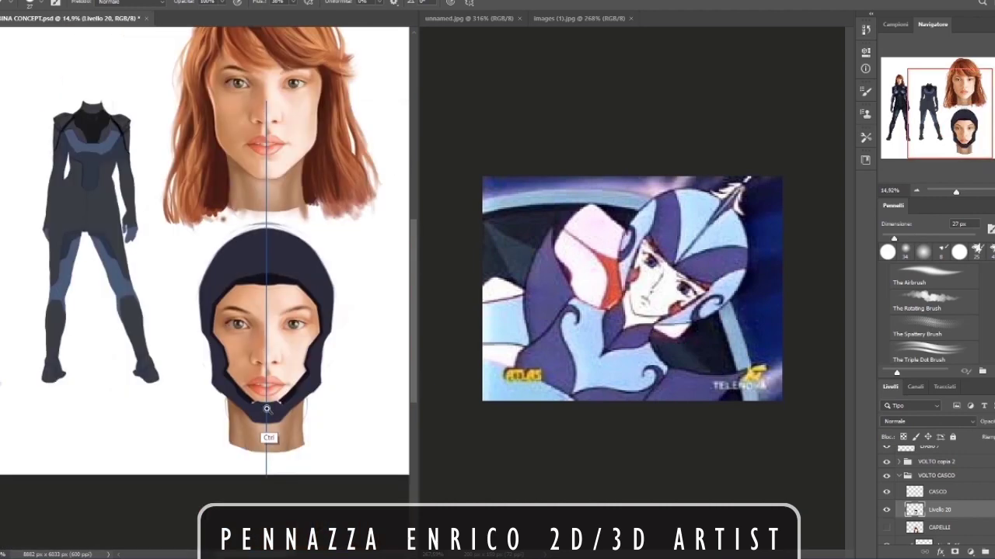
# Set the brush to 14 px and paint a darker inner rim around the front-view helmet's face opening.
pyautogui.scroll(5, 269, 409)
pyautogui.moveTo(209, 382)
pyautogui.mouseDown()
pyautogui.moveTo(209, 396)
pyautogui.moveTo(292, 370)
pyautogui.moveTo(272, 370)
pyautogui.moveTo(340, 379)
pyautogui.moveTo(261, 379)
pyautogui.moveTo(234, 357)
pyautogui.moveTo(296, 374)
pyautogui.moveTo(243, 365)
pyautogui.mouseUp()
pyautogui.rightClick(189, 346)
pyautogui.click(140, 342)
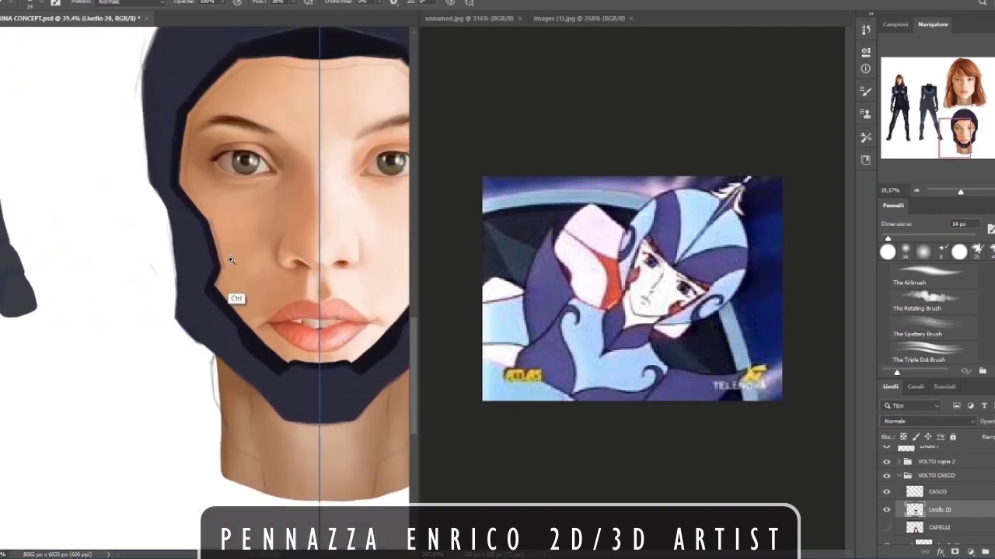
pyautogui.keyDown('ctrl'); pyautogui.moveTo(195, 207); pyautogui.dragTo(146, 210); pyautogui.keyUp('ctrl')
pyautogui.keyDown('ctrl'); pyautogui.moveTo(182, 216); pyautogui.dragTo(214, 225); pyautogui.keyUp('ctrl')
pyautogui.scroll(-6, 187, 288)
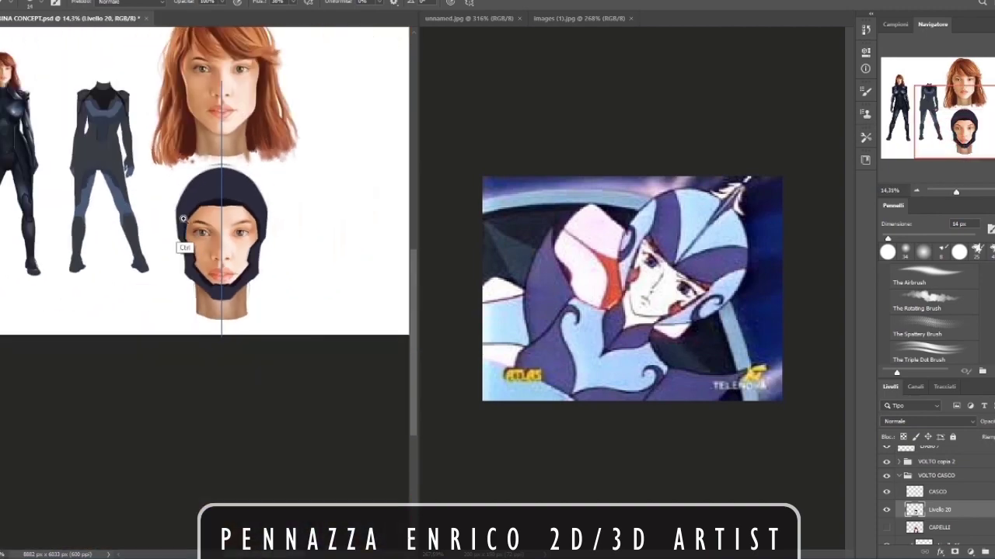
pyautogui.scroll(4, 138, 338)
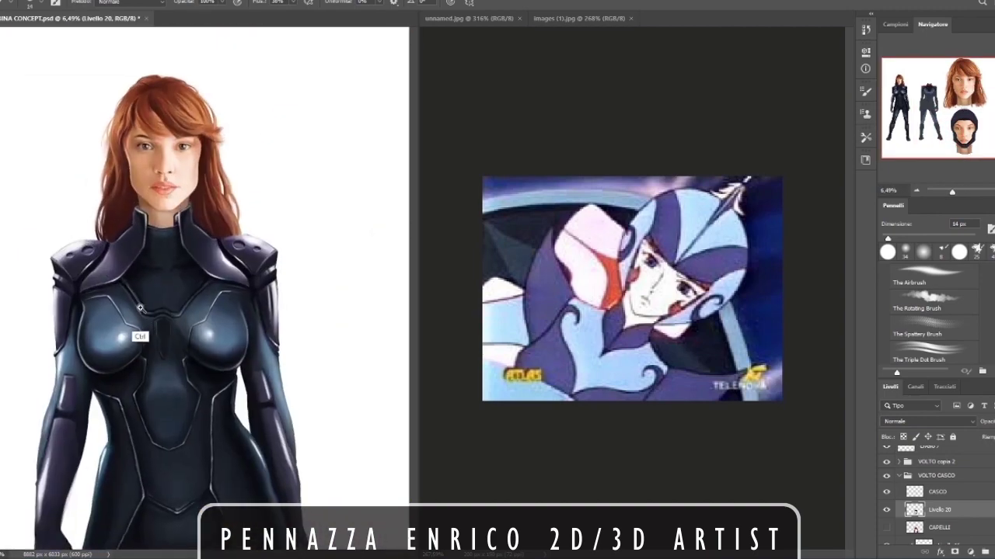
pyautogui.scroll(-3, 163, 337)
pyautogui.scroll(3, 294, 281)
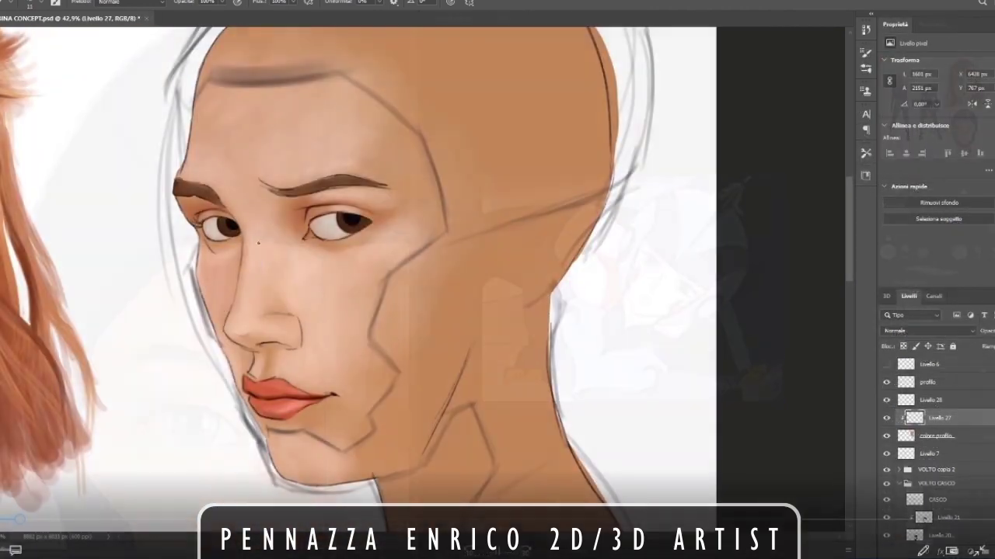
# Paint the facial shading of the three-quarter head on Livello 27 with The Ragged Hard Round Brush.
pyautogui.scroll(-3, 109, 272)
pyautogui.scroll(3, 311, 272)
pyautogui.rightClick(296, 286)
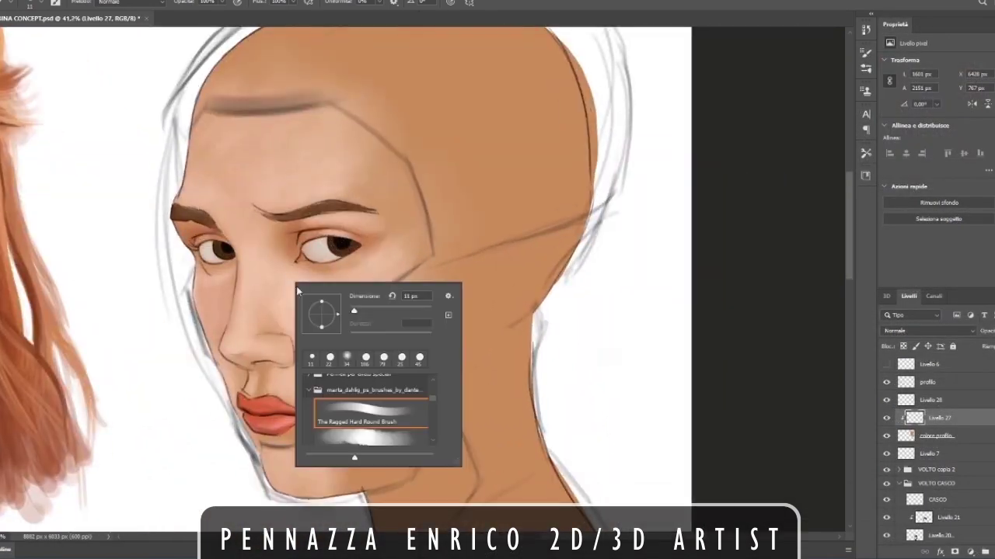
pyautogui.click(134, 279)
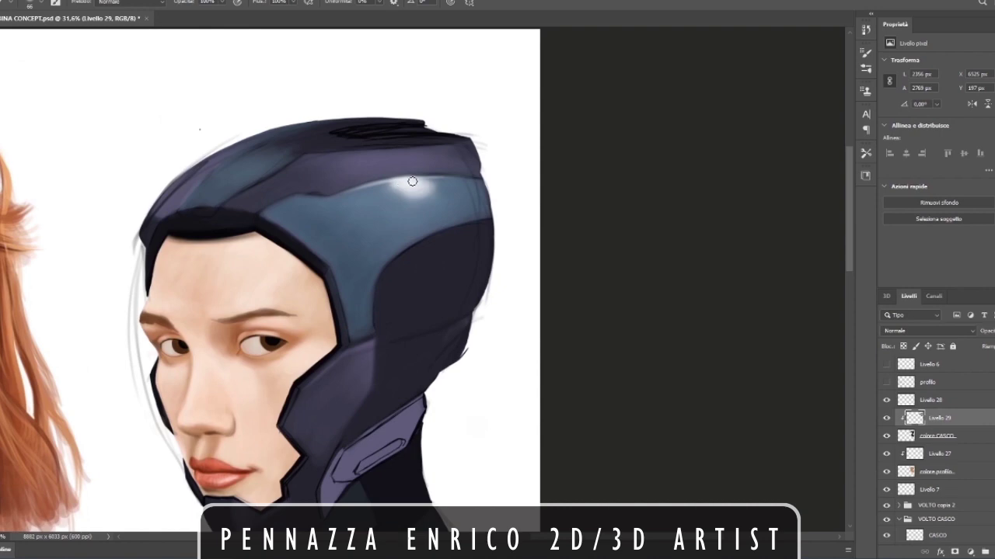
# Paint a soft white highlight at the upper edge of the three-quarter helmet's blue side panel on Livello 29.
pyautogui.moveTo(425, 185)
pyautogui.mouseDown()
pyautogui.moveTo(379, 210)
pyautogui.moveTo(435, 188)
pyautogui.mouseUp()
pyautogui.scroll(1, 415, 188)
pyautogui.rightClick(460, 201)
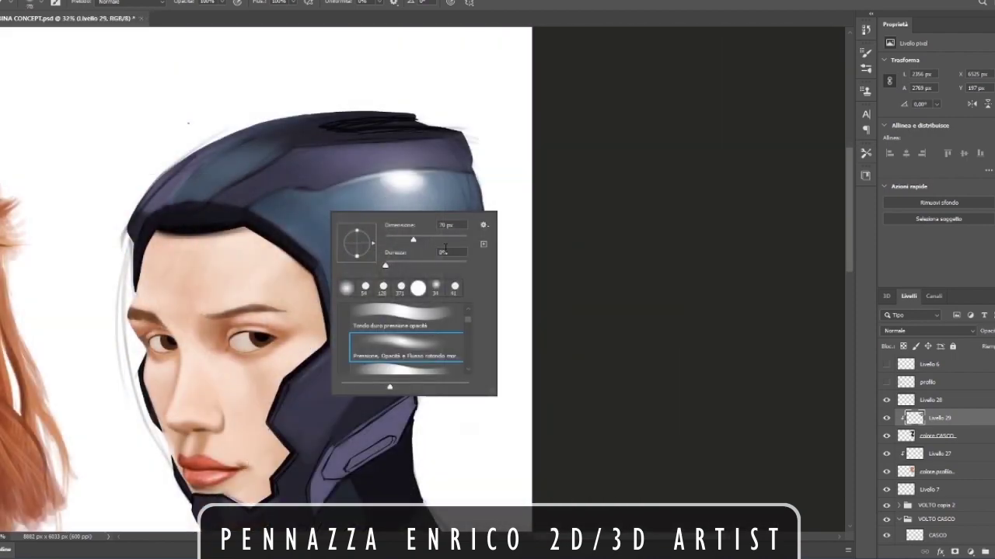
pyautogui.press('Escape')
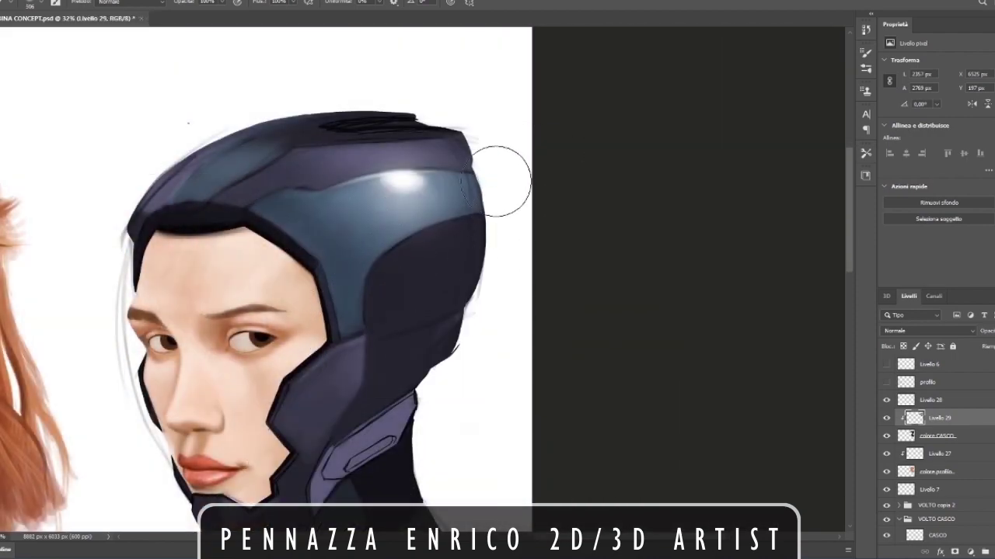
pyautogui.scroll(-2, 466, 186)
pyautogui.scroll(-2, 470, 222)
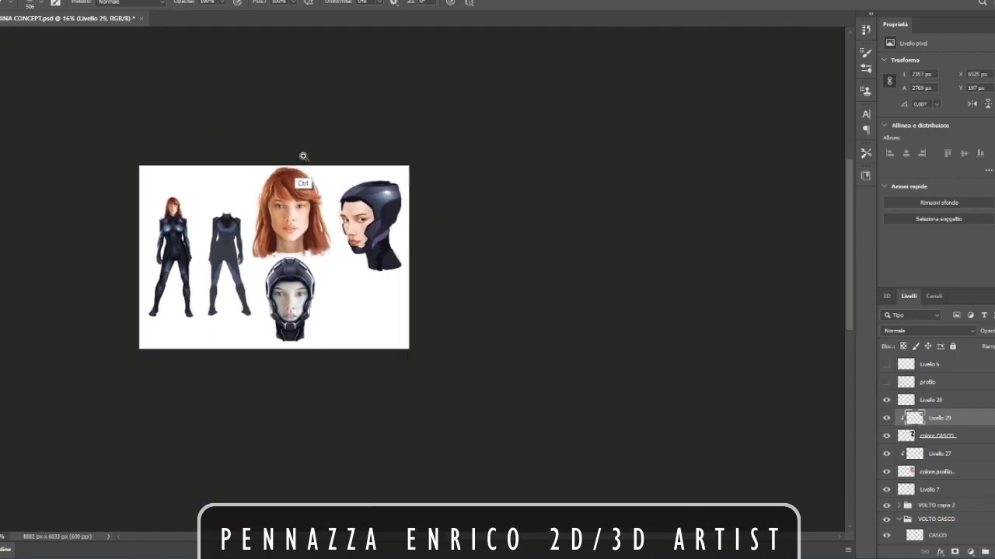
# Draw thin light edges and dark seams along the three-quarter helmet's blue side panel with the soft round pressure brush, starting at 11 px.
pyautogui.scroll(4, 422, 244)
pyautogui.scroll(2, 513, 202)
pyautogui.rightClick(526, 254)
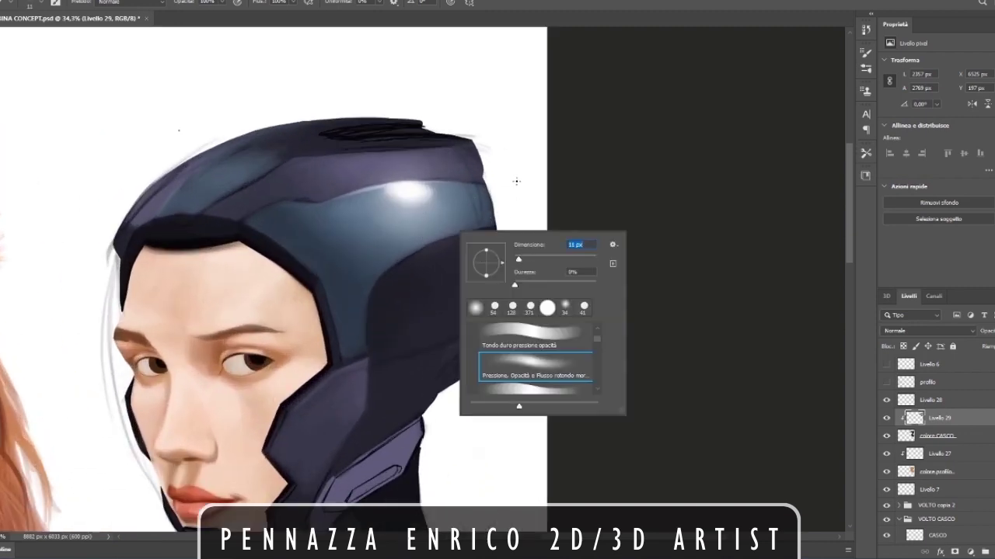
pyautogui.press('Escape')
pyautogui.scroll(3, 488, 230)
pyautogui.scroll(-3, 404, 241)
pyautogui.rightClick(375, 233)
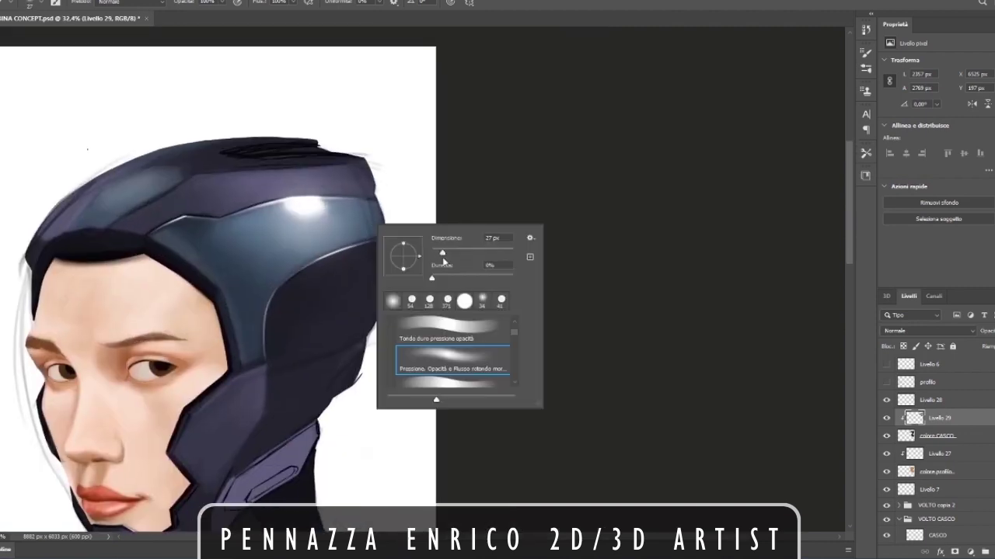
pyautogui.press('Escape')
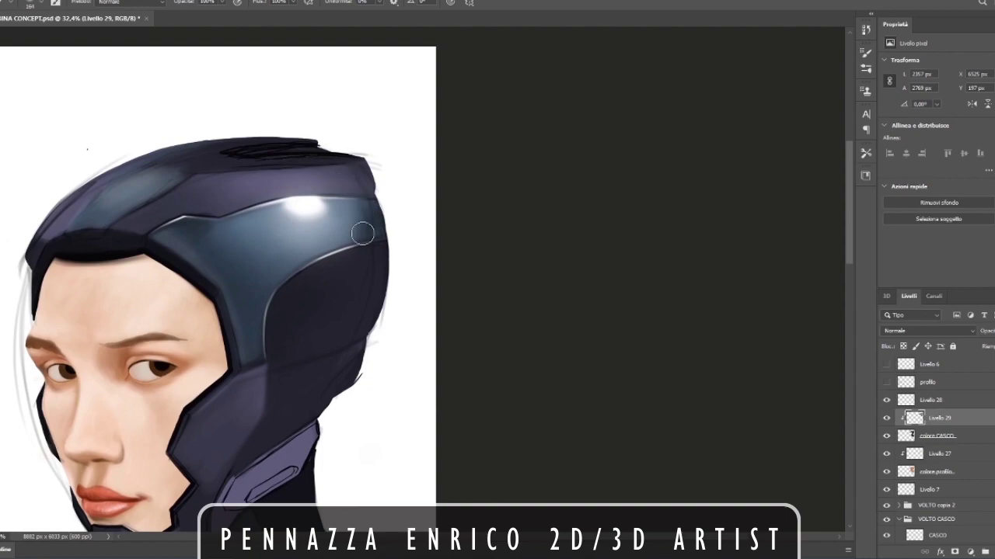
# Render the three-quarter helmet's remaining panels with glossy highlights, deeper shadows and light seam edges.
pyautogui.scroll(-5, 362, 233)
pyautogui.scroll(4, 269, 365)
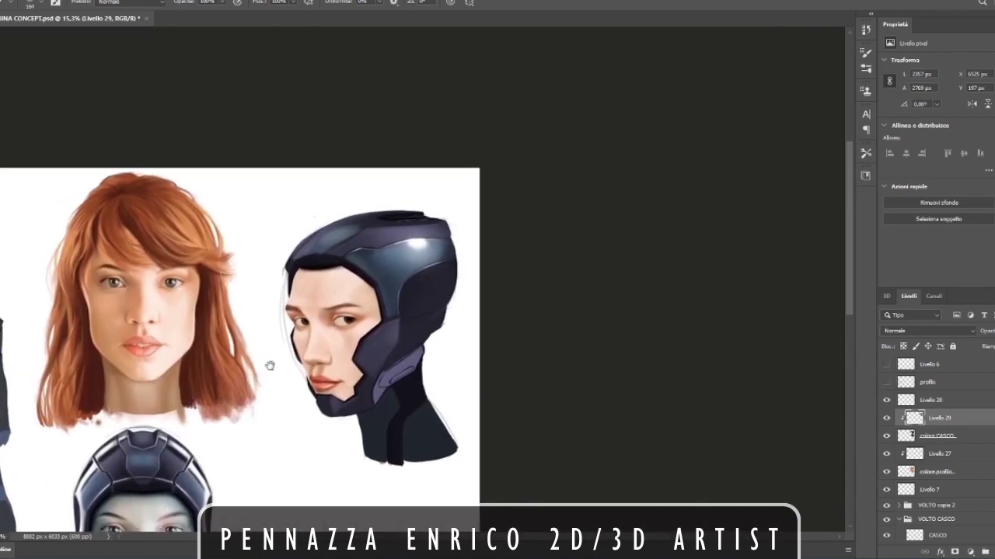
pyautogui.scroll(5, 270, 365)
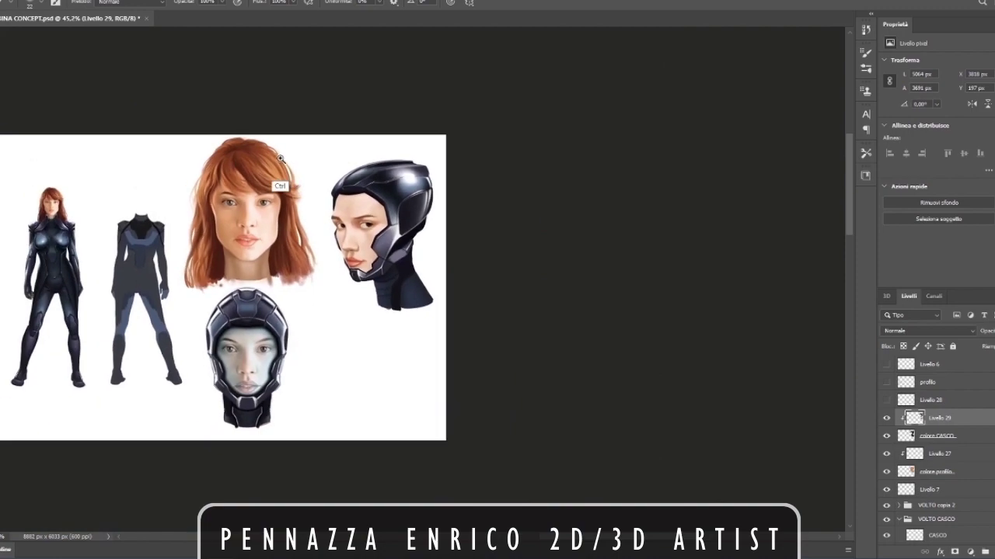
pyautogui.scroll(5, 291, 173)
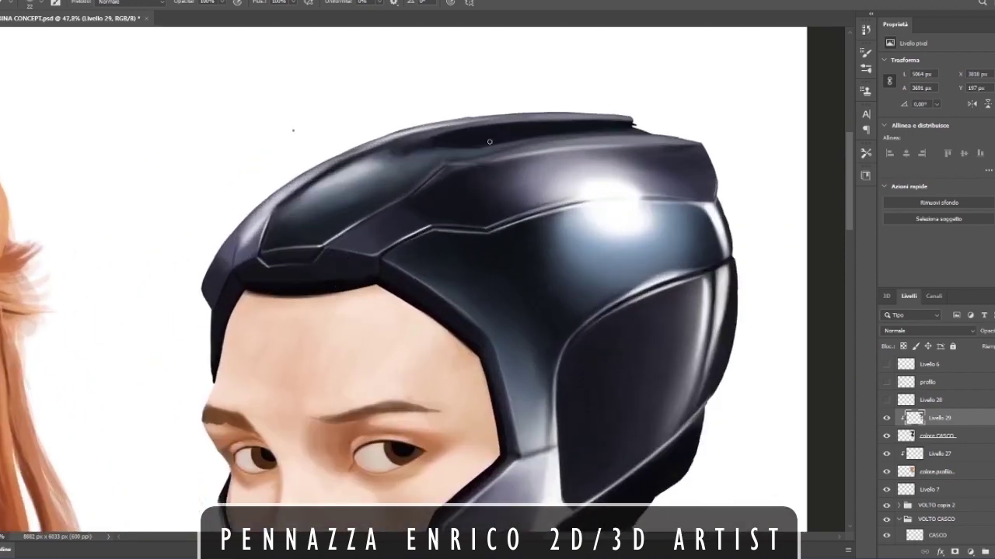
pyautogui.scroll(2, 352, 172)
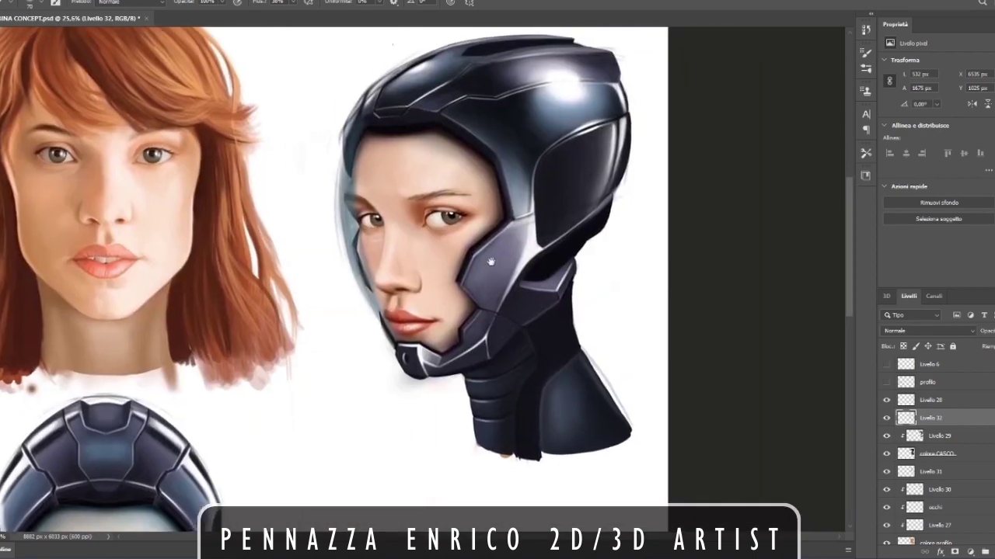
# Paint the three-quarter helmet's transparent visor on Livello 32 with a glowing cyan rim and a curved white reflection.
pyautogui.rightClick(524, 223)
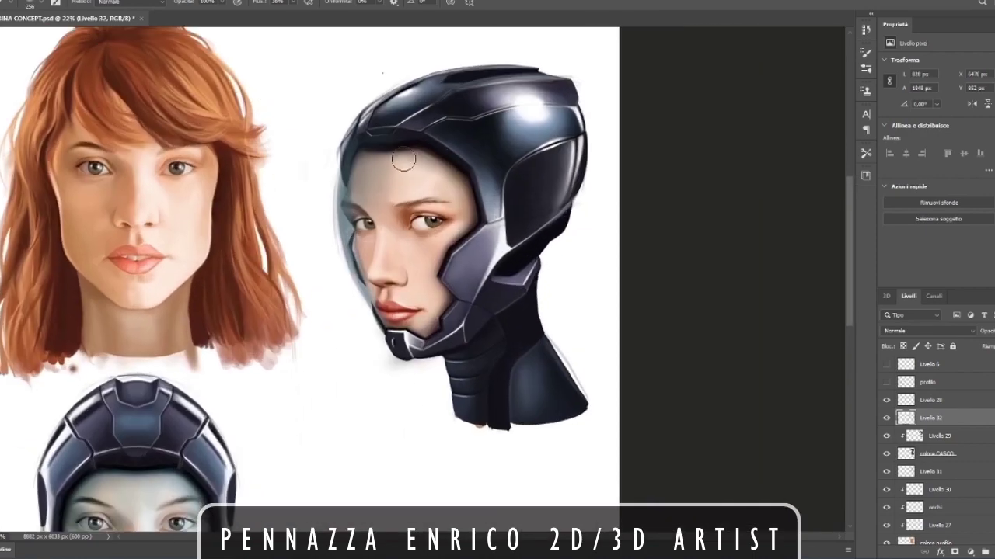
pyautogui.rightClick(488, 221)
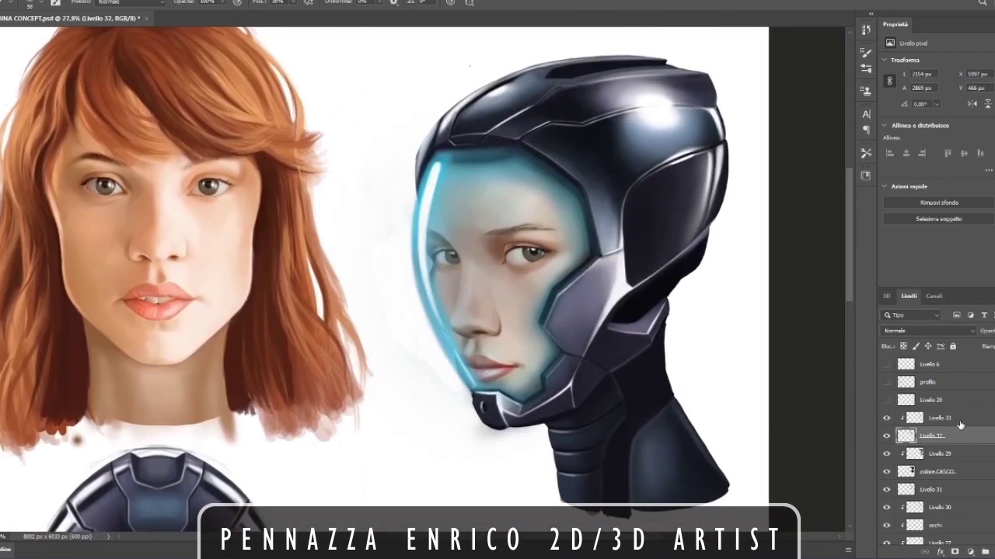
# Brush soft light over the three-quarter helmet's cyan visor on the clipped Livello 33 layer in Luce intensa mode.
pyautogui.click(958, 422)
pyautogui.rightClick(536, 206)
pyautogui.moveTo(617, 236); pyautogui.dragTo(622, 236)
pyautogui.click(533, 199)
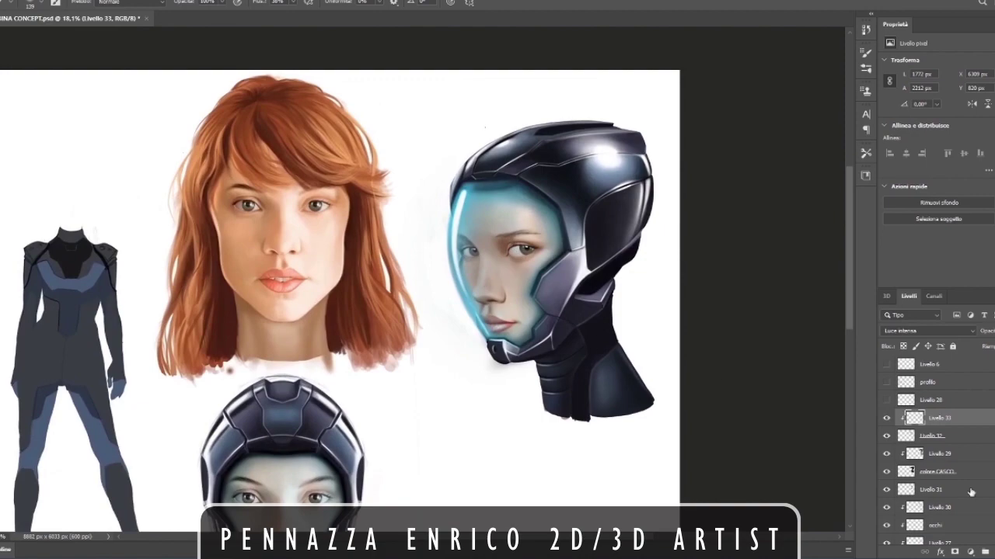
# Soften the visor tint over the three-quarter face on Livello 32 with the Eraser.
pyautogui.hotkey('alt', '[')
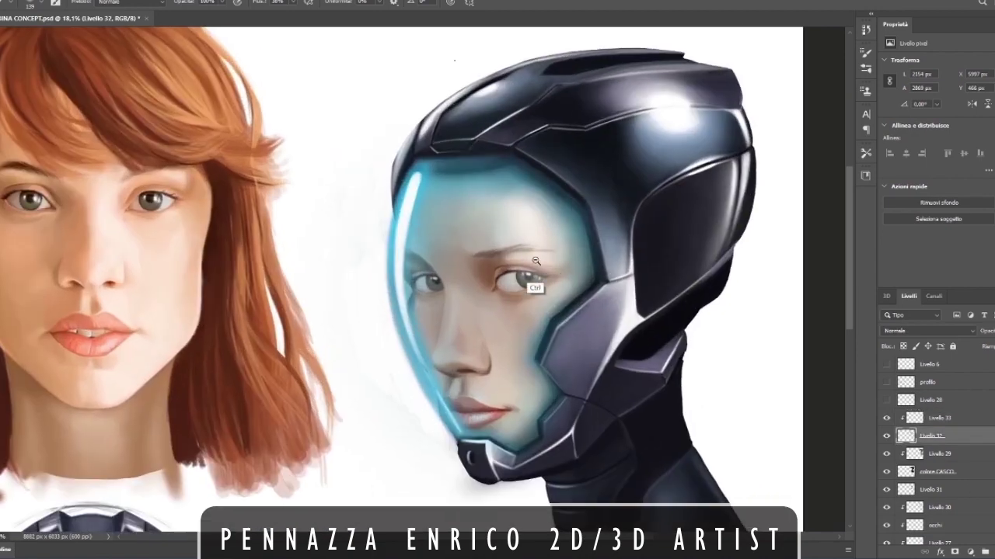
pyautogui.press('e')
pyautogui.rightClick(537, 263)
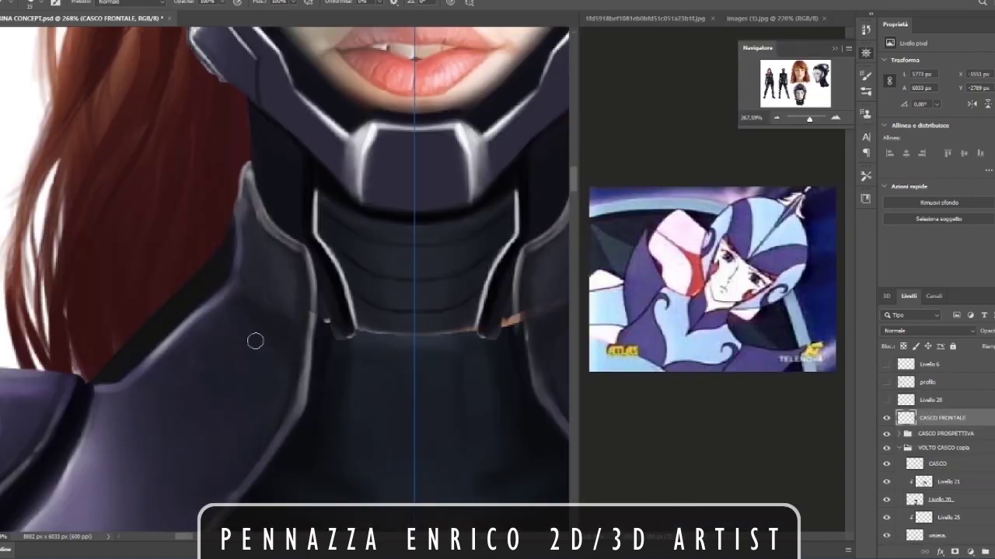
# Paint smooth dark shading on the shoulder armour beside the front helmet's neck on the CASCO FRONTALE layer.
pyautogui.moveTo(258, 276); pyautogui.dragTo(243, 348)
pyautogui.scroll(10, 241, 346)
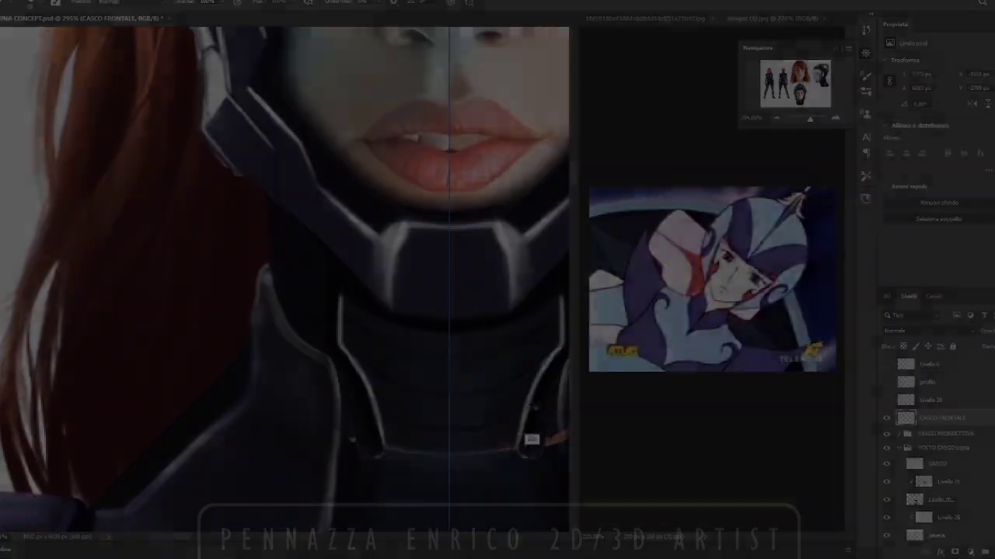